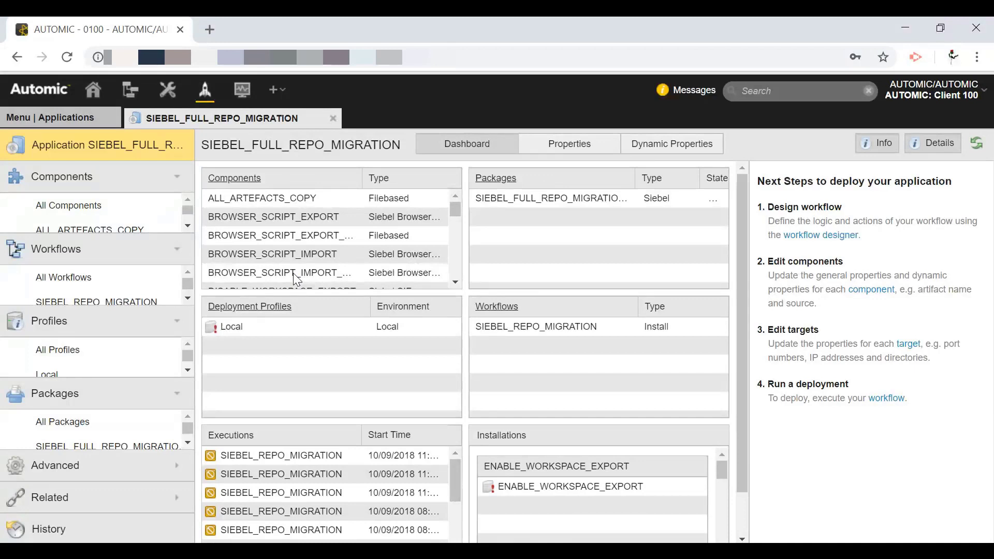
Open the SIEBEL_REPO_MIGRATION workflow from the Workflows list in the workflow designer.
{"action": "left_click", "coordinate": [108, 207]}
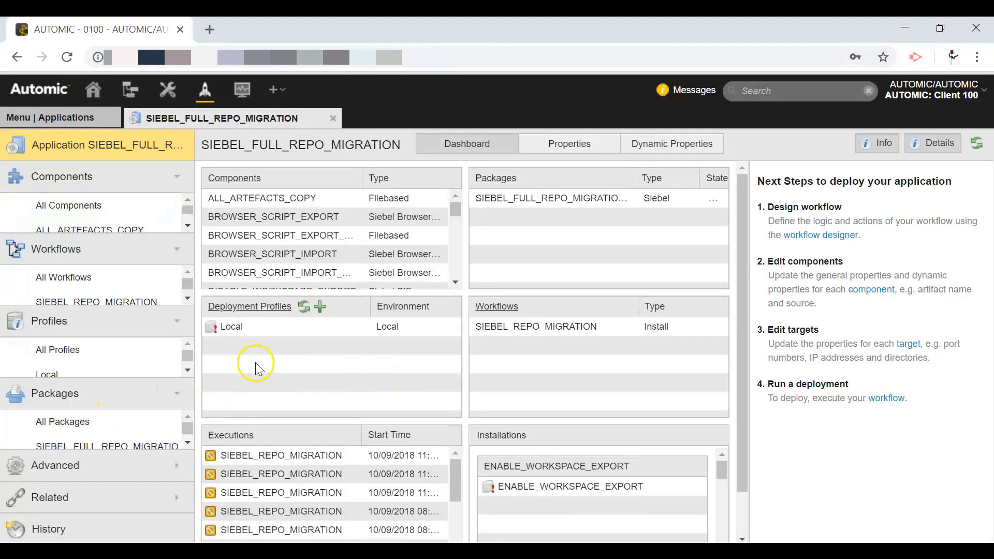
{"action": "left_click", "coordinate": [134, 309]}
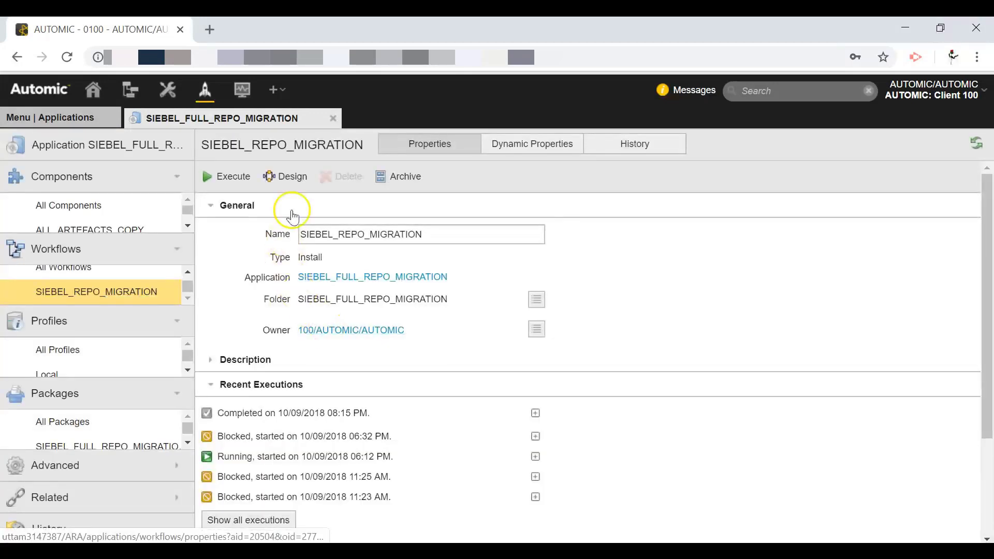
{"action": "left_click", "coordinate": [288, 179]}
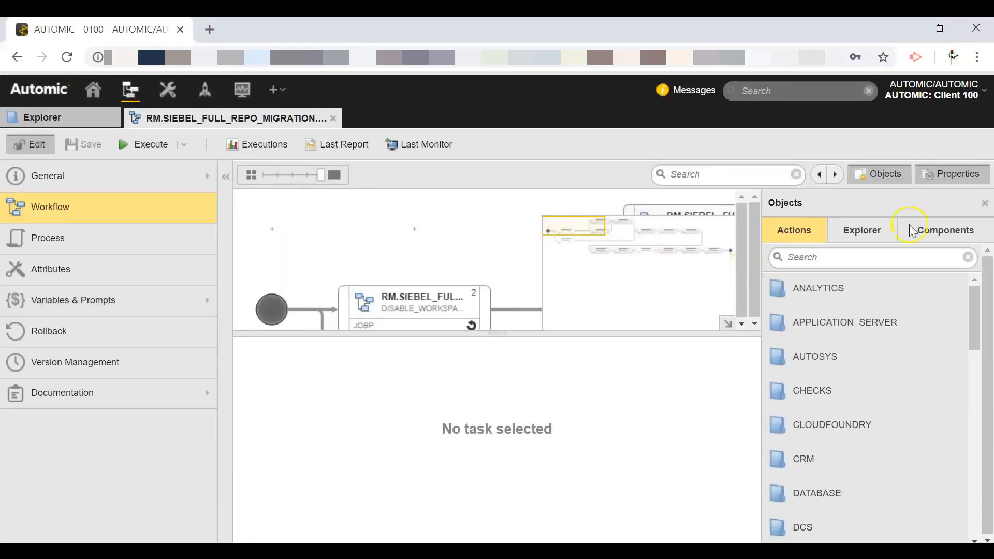
Widen the design area and pan across the workflow to tasks 8, 9 and 12–14.
{"action": "left_click", "coordinate": [987, 204]}
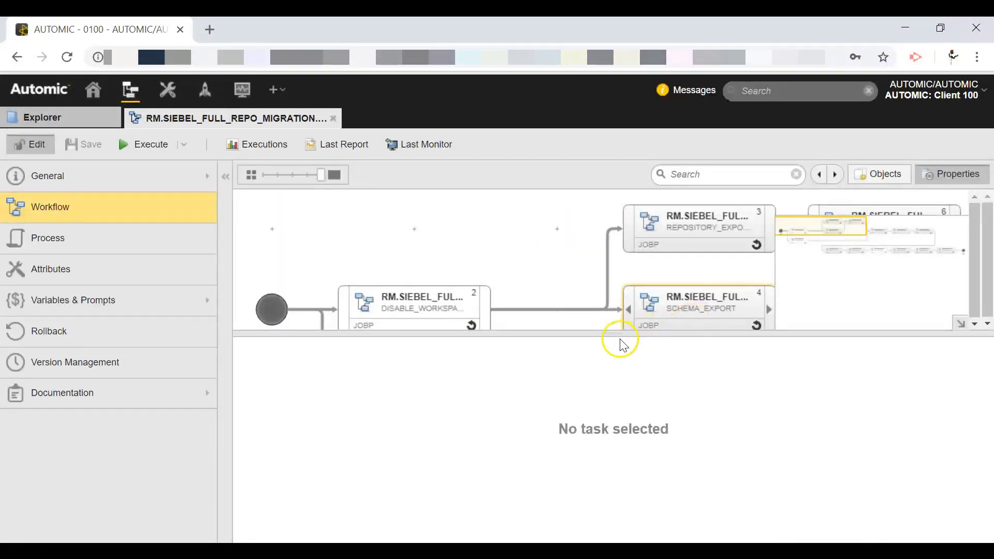
{"action": "left_click_drag", "start_coordinate": [614, 333], "coordinate": [643, 514]}
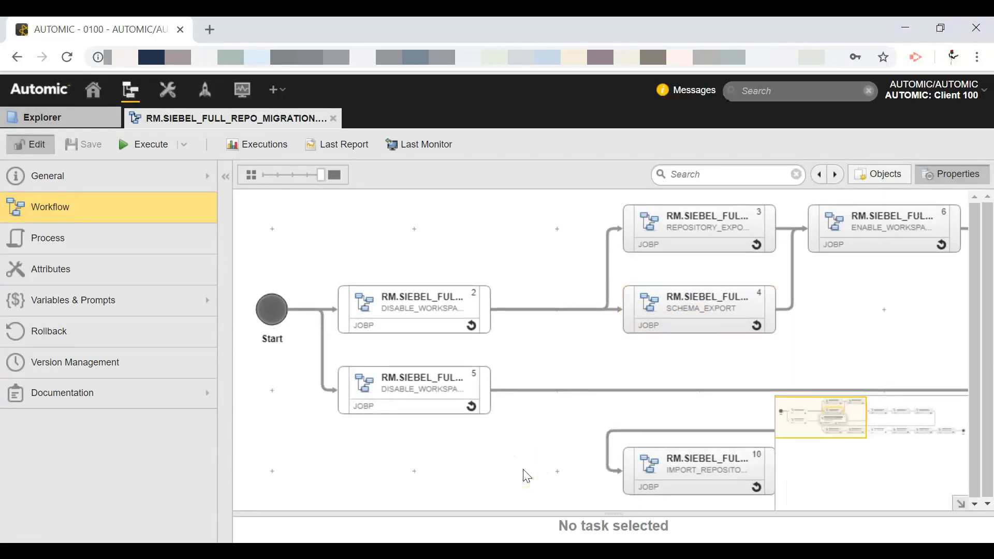
{"action": "left_click", "coordinate": [554, 431]}
{"action": "left_click_drag", "start_coordinate": [588, 412], "coordinate": [461, 383]}
{"action": "left_click_drag", "start_coordinate": [565, 384], "coordinate": [471, 387]}
{"action": "left_click_drag", "start_coordinate": [643, 362], "coordinate": [439, 348]}
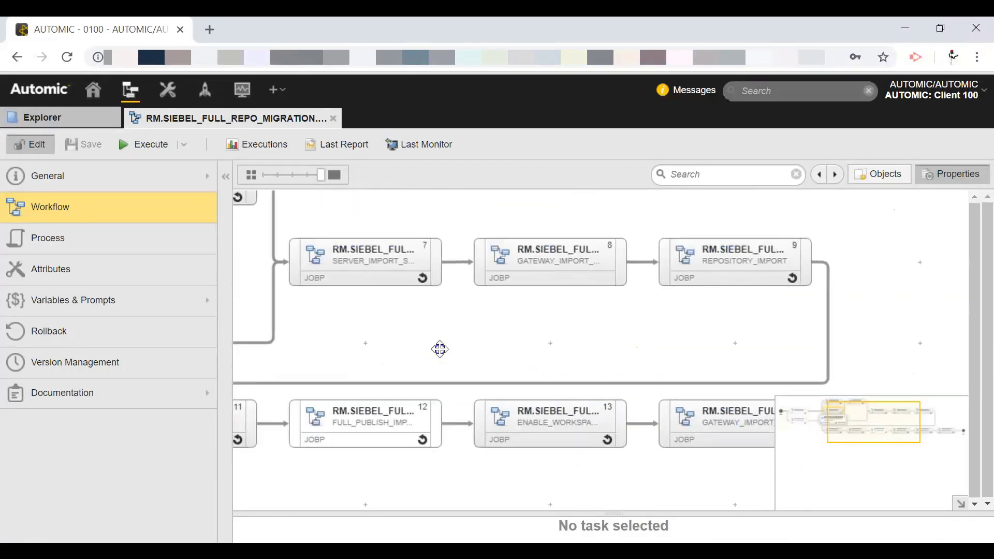
{"action": "left_click_drag", "start_coordinate": [634, 350], "coordinate": [605, 379]}
Pan back to tasks 2–5 and 10, then open the workflow's Last Monitor.
{"action": "left_click_drag", "start_coordinate": [321, 356], "coordinate": [594, 362]}
{"action": "left_click_drag", "start_coordinate": [382, 393], "coordinate": [521, 383]}
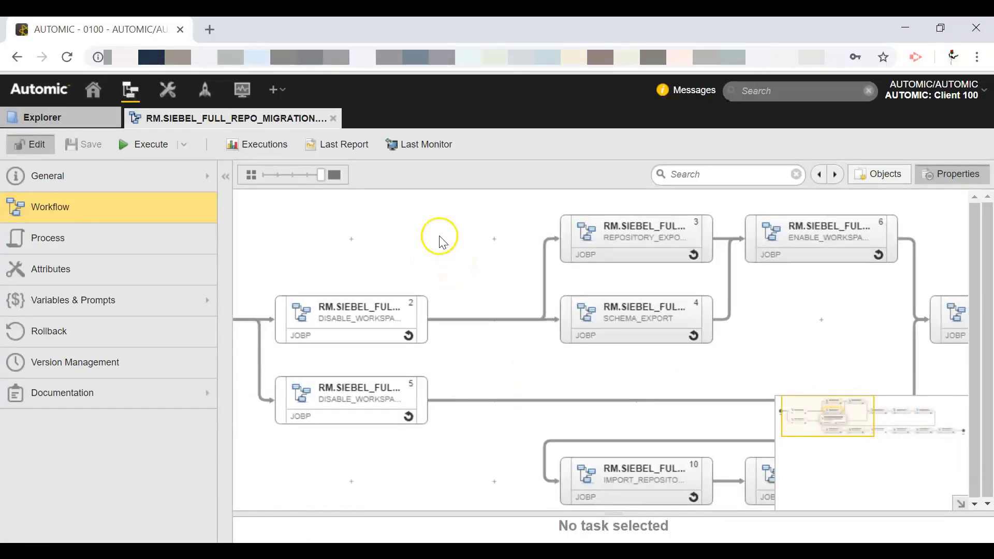
{"action": "left_click", "coordinate": [413, 147]}
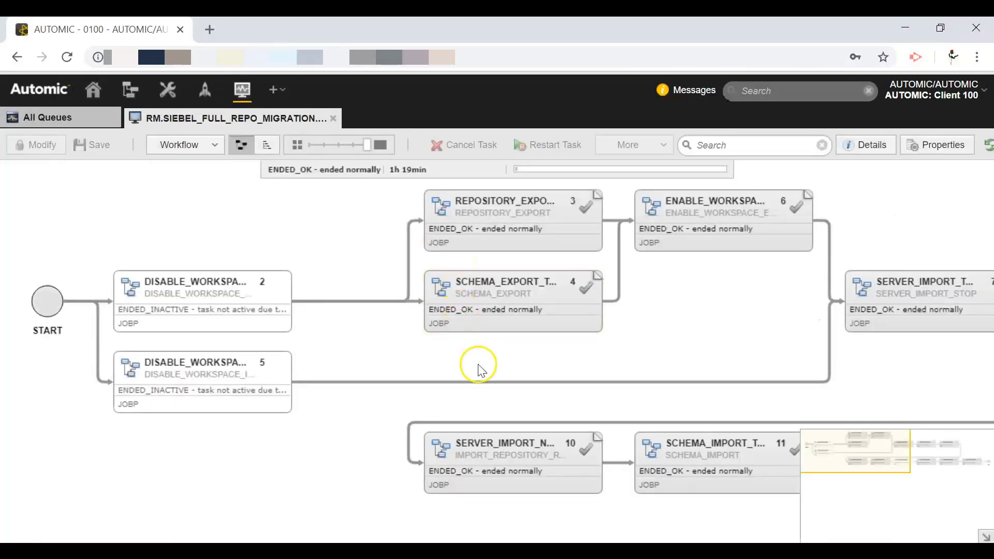
Pan the last-run monitor right across the tasks and back to START.
{"action": "left_click_drag", "start_coordinate": [498, 367], "coordinate": [408, 373]}
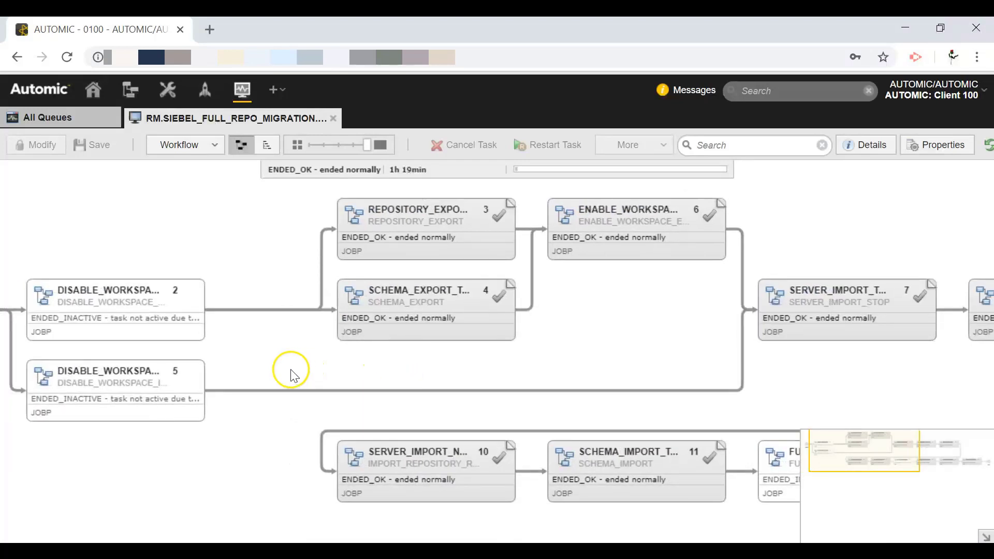
{"action": "left_click_drag", "start_coordinate": [295, 372], "coordinate": [365, 374]}
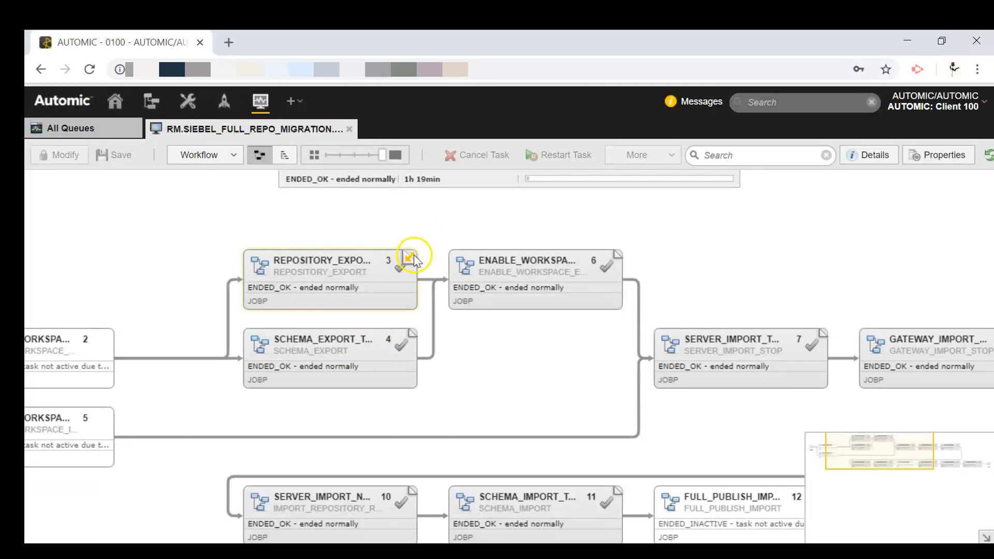
Expand the REPOSITORY_EXPORT and SCHEMA_EXPORT tasks into their sub-workflows.
{"action": "left_click", "coordinate": [409, 257]}
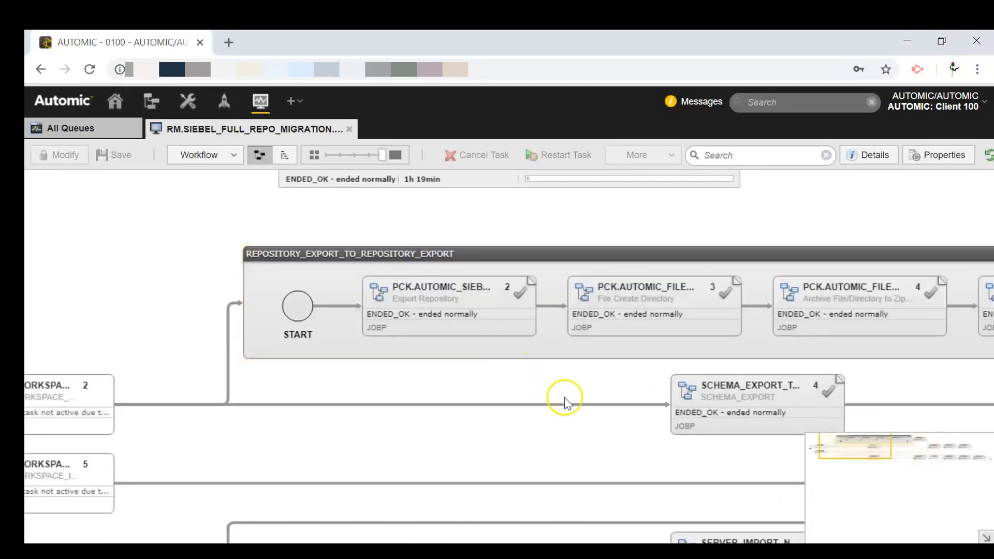
{"action": "left_click_drag", "start_coordinate": [579, 442], "coordinate": [351, 443]}
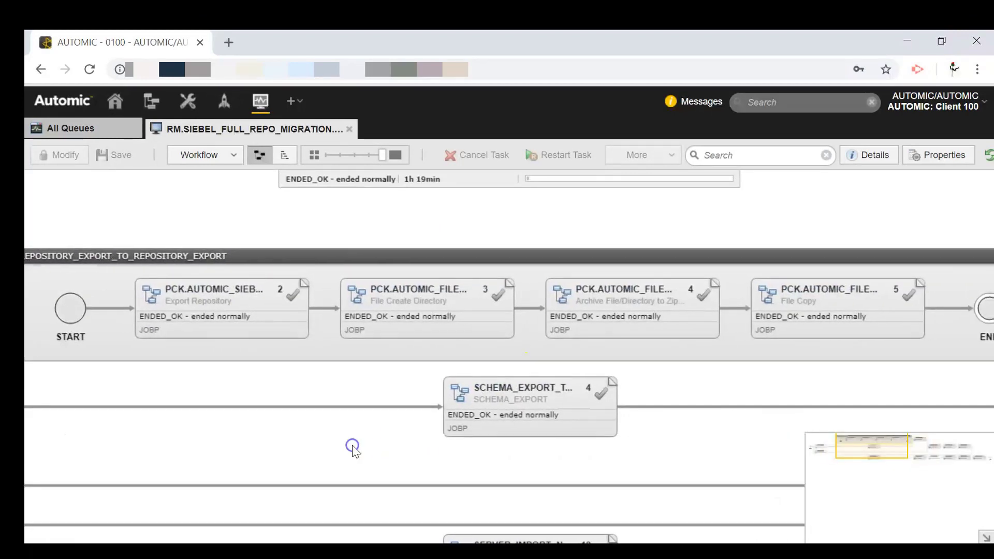
{"action": "left_click", "coordinate": [611, 384]}
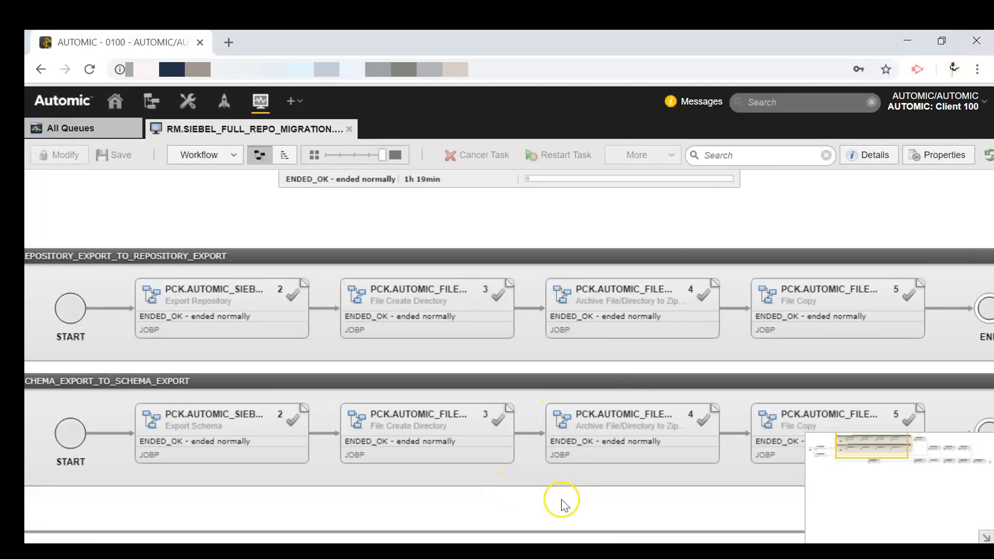
Expand the Export Repository step and open its first export job's report.
{"action": "left_click", "coordinate": [269, 299]}
{"action": "left_click", "coordinate": [287, 283]}
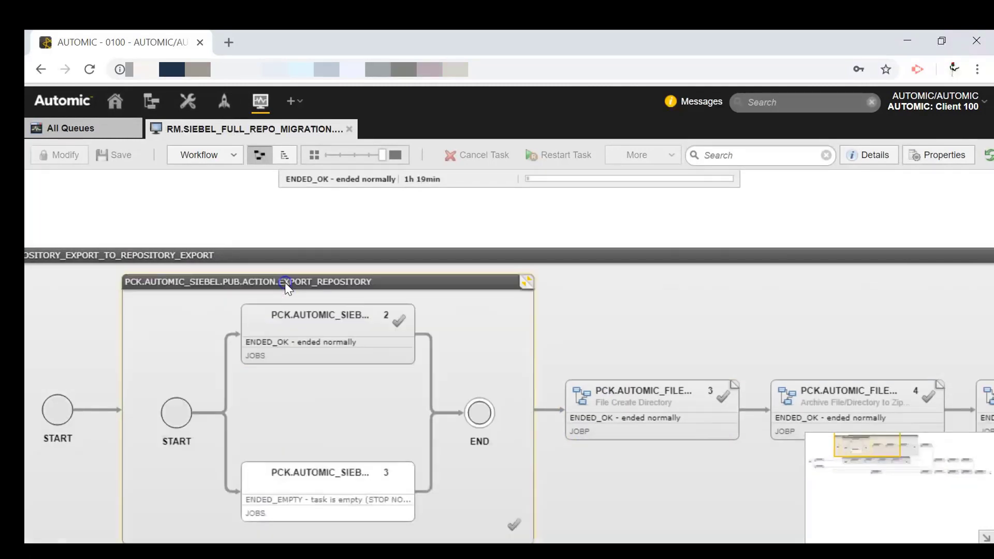
{"action": "right_click", "coordinate": [335, 358]}
{"action": "left_click", "coordinate": [348, 411]}
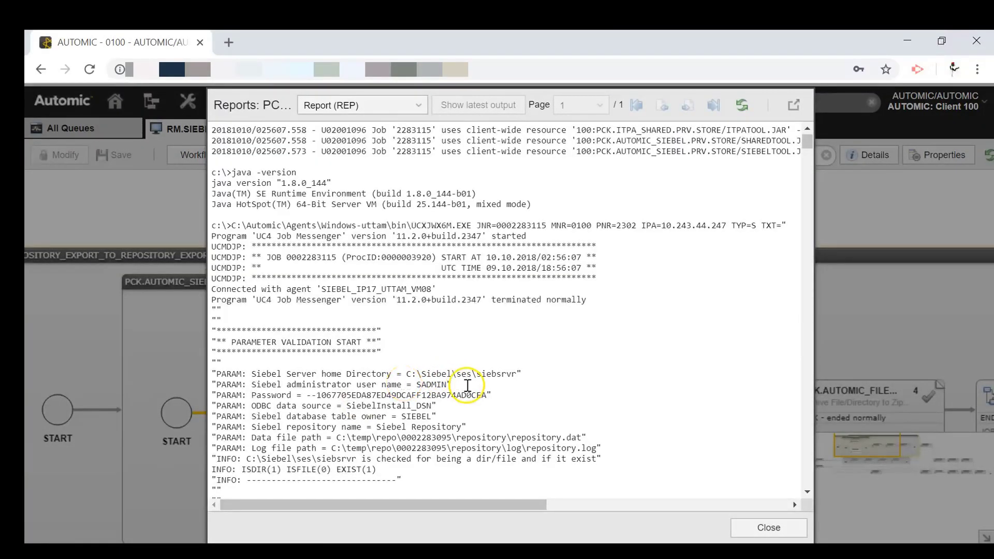
Highlight repository.log in the report, close it, and collapse the Export Repository step.
{"action": "left_click_drag", "start_coordinate": [584, 439], "coordinate": [541, 438]}
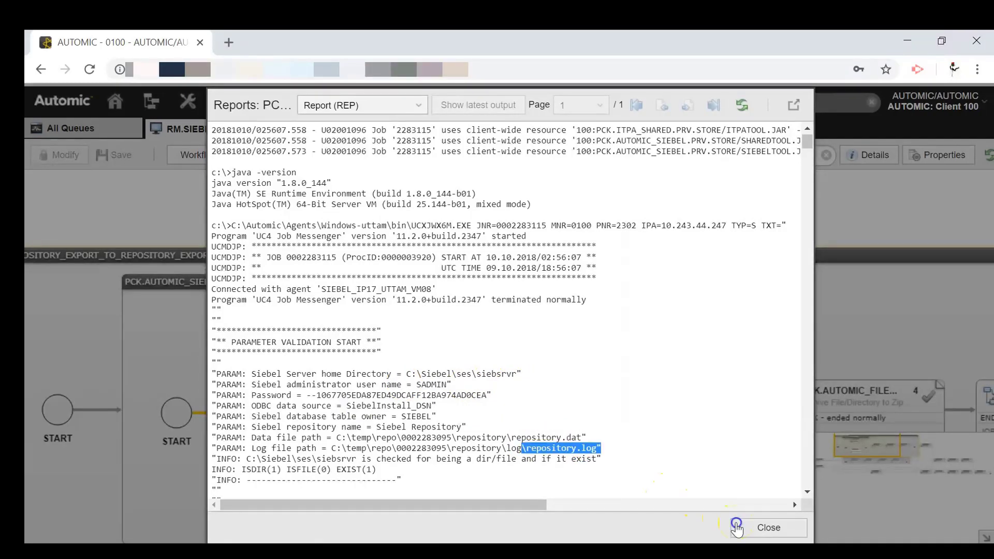
{"action": "left_click", "coordinate": [751, 526]}
{"action": "left_click", "coordinate": [520, 281]}
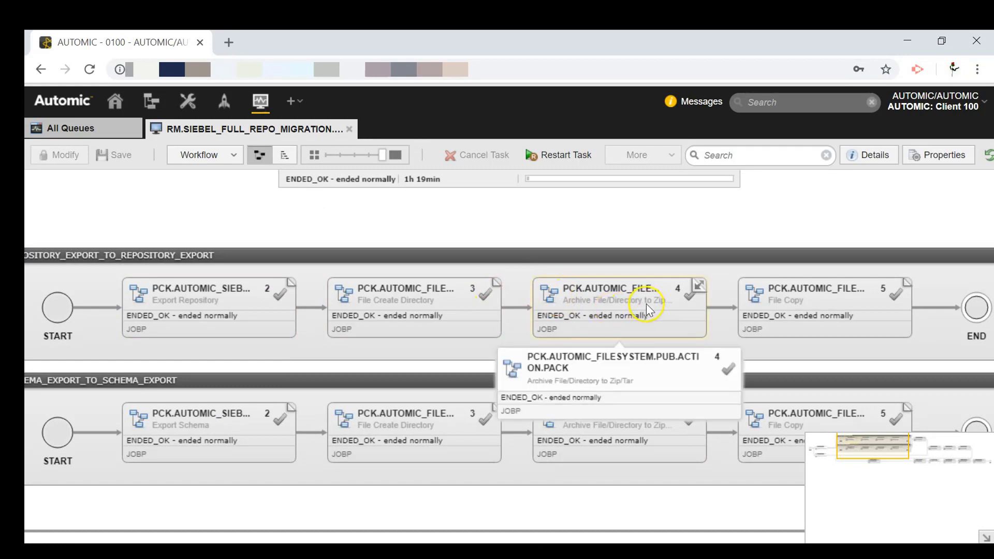
Open the first Archive File/Directory job's report, highlighting repo_exported.zip, then close it.
{"action": "left_click", "coordinate": [699, 285]}
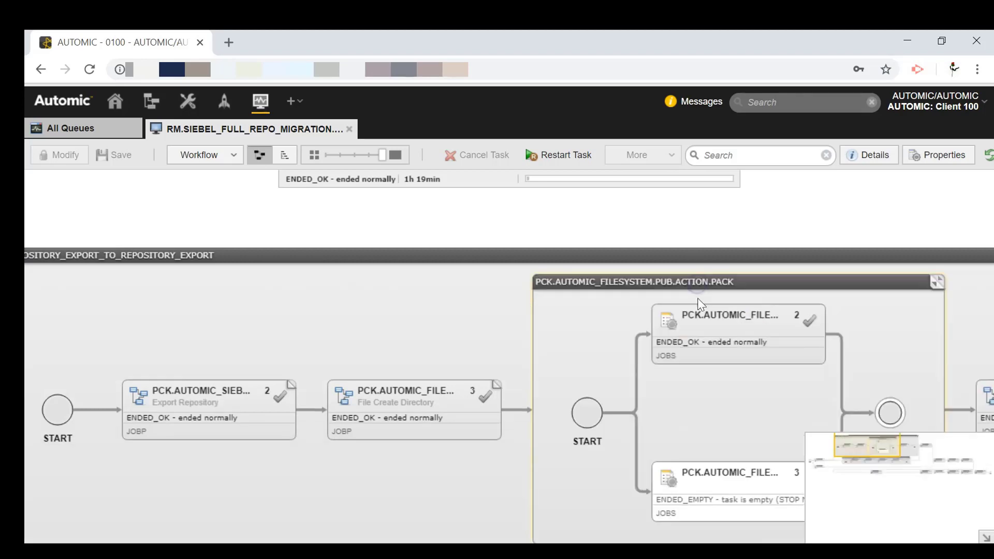
{"action": "left_click", "coordinate": [725, 339]}
{"action": "right_click", "coordinate": [724, 338]}
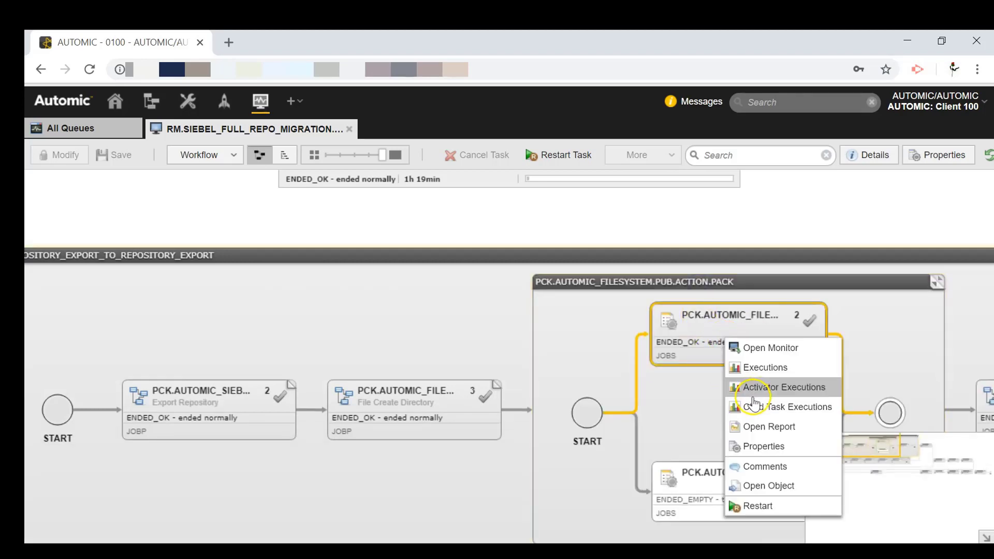
{"action": "left_click", "coordinate": [755, 419]}
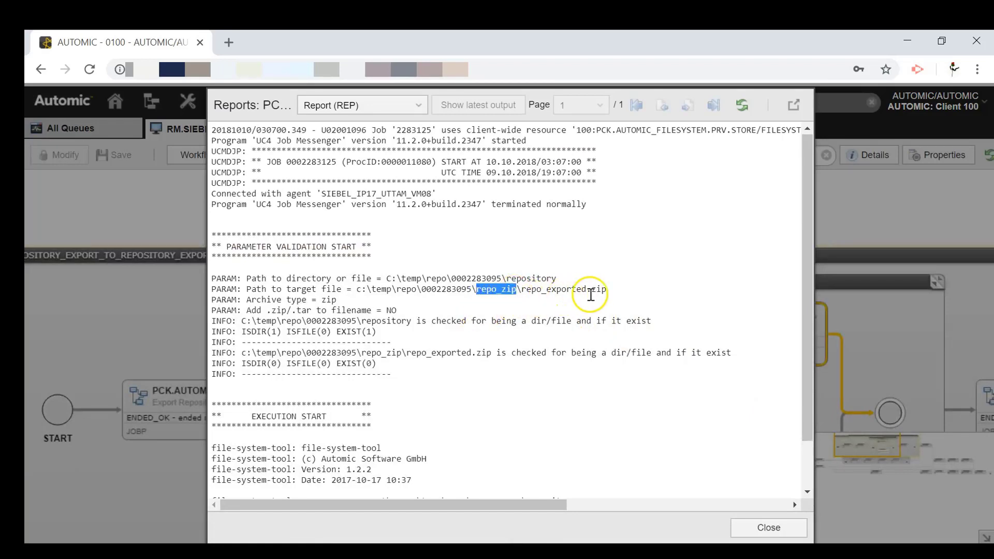
{"action": "left_click_drag", "start_coordinate": [610, 291], "coordinate": [537, 290]}
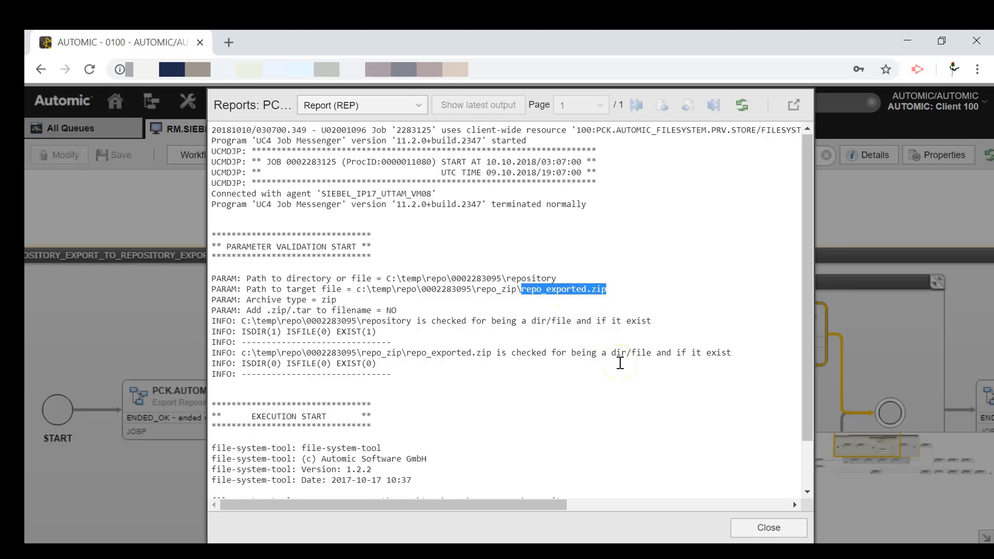
{"action": "left_click", "coordinate": [760, 527]}
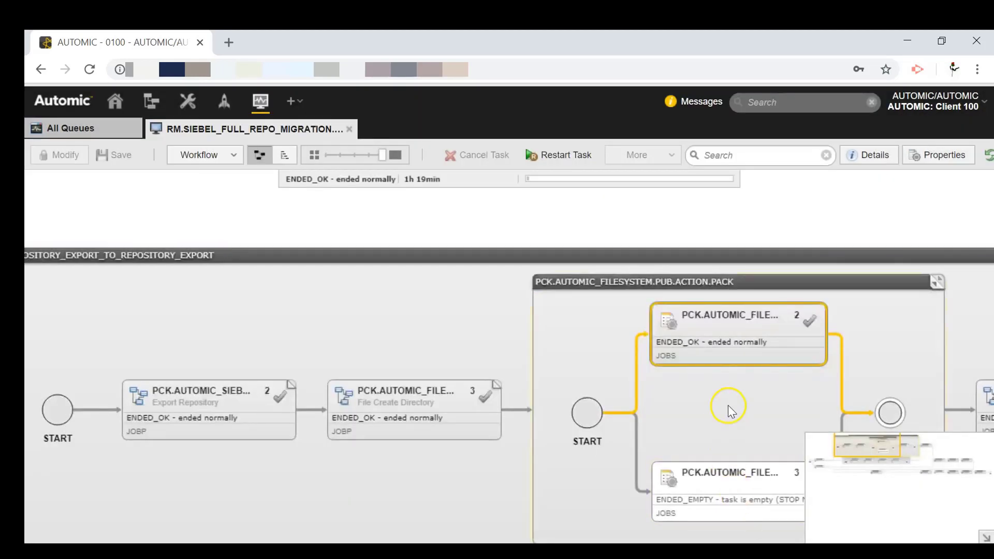
Collapse the filesystem action pack and expand the repository export's File Copy job.
{"action": "left_click", "coordinate": [934, 282]}
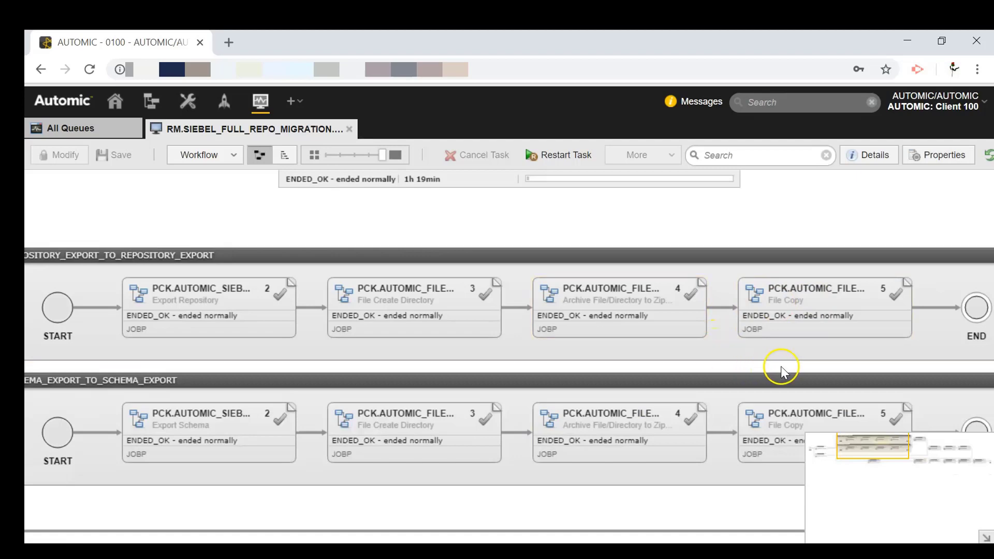
{"action": "left_click_drag", "start_coordinate": [791, 368], "coordinate": [557, 368]}
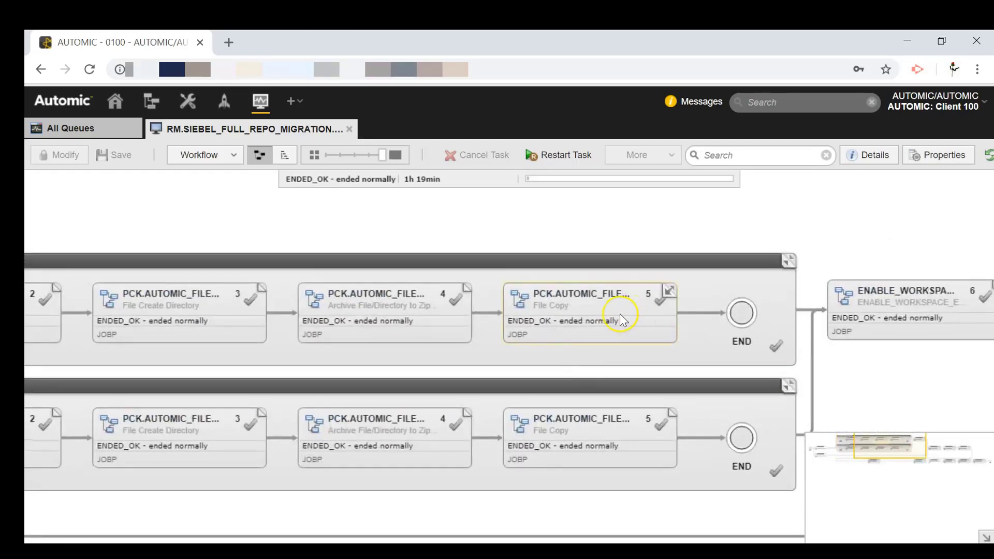
{"action": "left_click", "coordinate": [670, 292]}
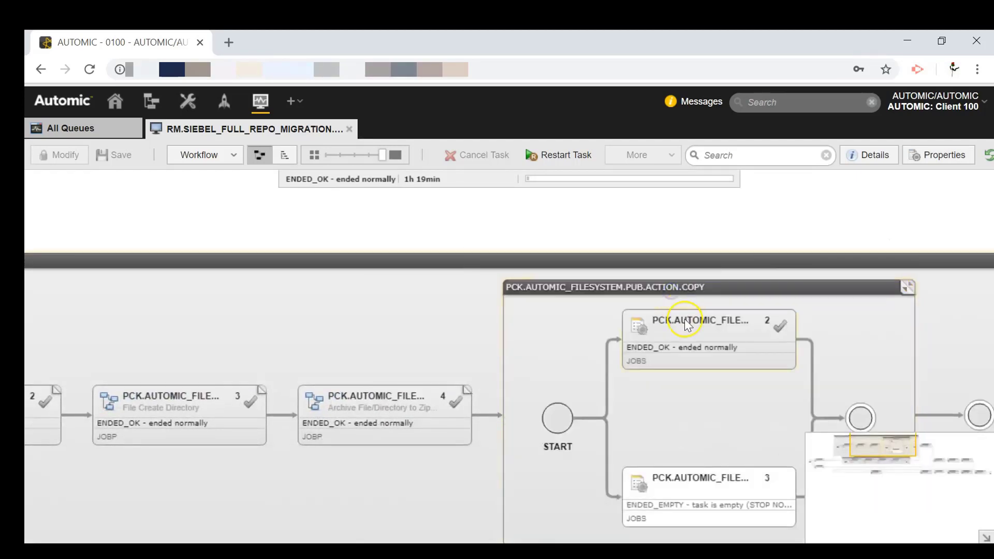
Check the copy job report's source and target paths for repo_exported.zip, then close it.
{"action": "right_click", "coordinate": [699, 332]}
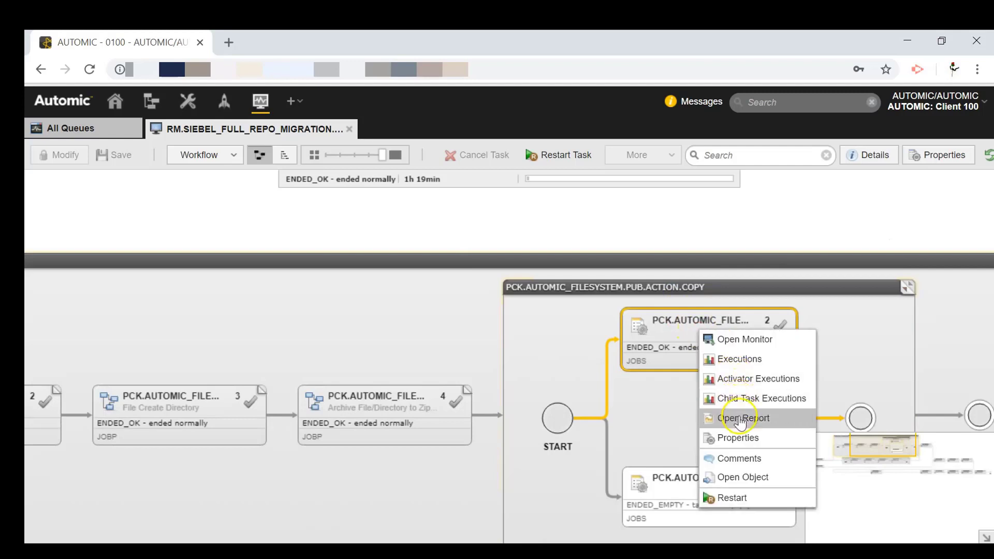
{"action": "left_click", "coordinate": [729, 416]}
{"action": "left_click_drag", "start_coordinate": [642, 279], "coordinate": [392, 280]}
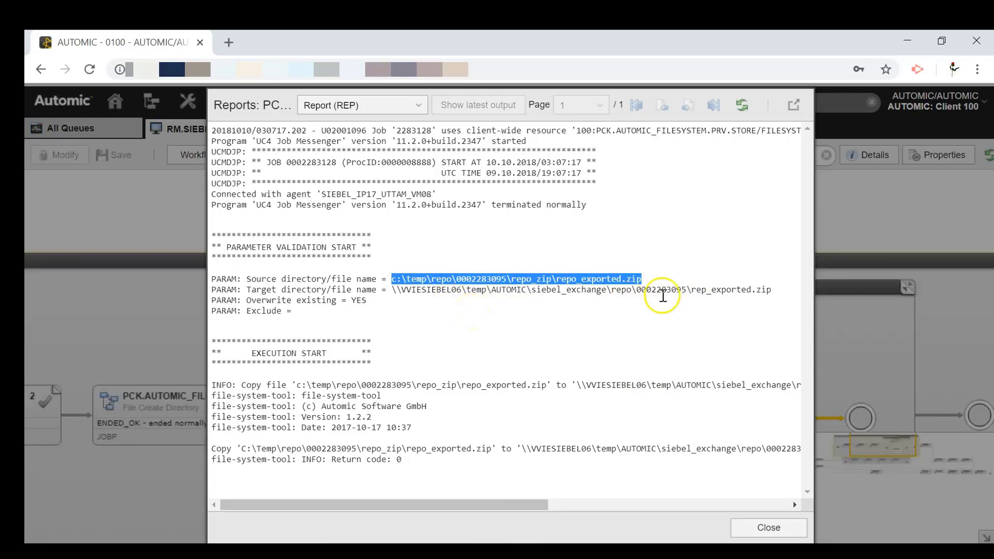
{"action": "left_click_drag", "start_coordinate": [771, 289], "coordinate": [391, 290]}
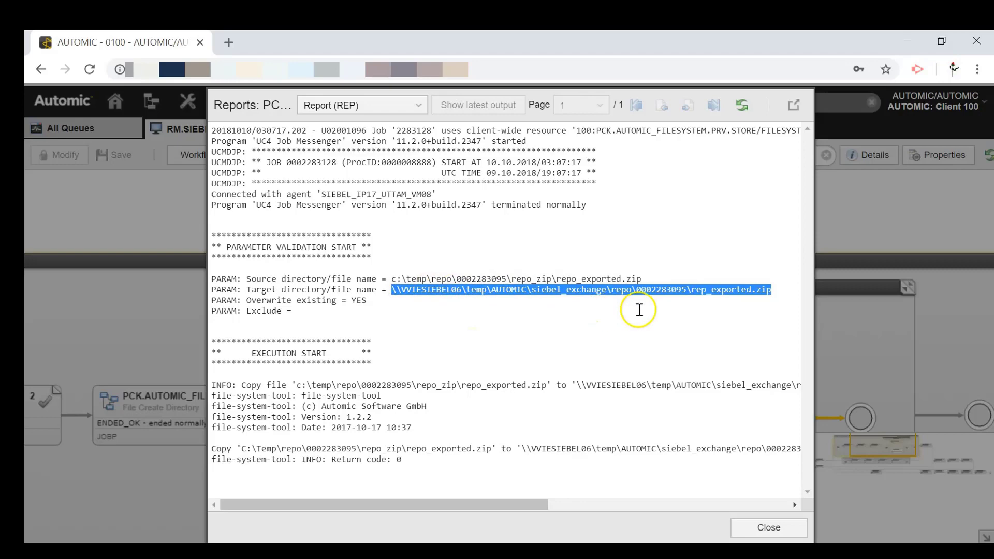
{"action": "left_click", "coordinate": [781, 293]}
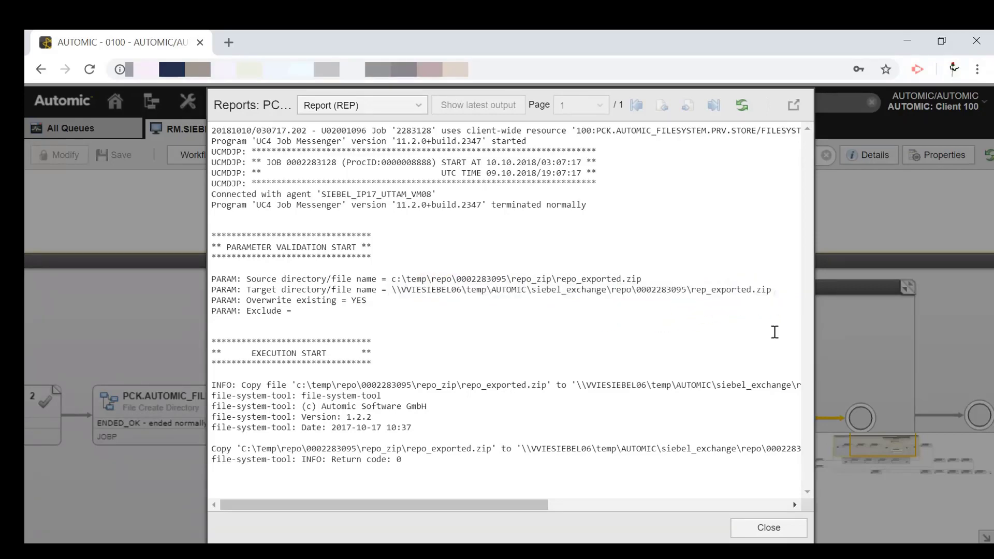
{"action": "left_click", "coordinate": [756, 528]}
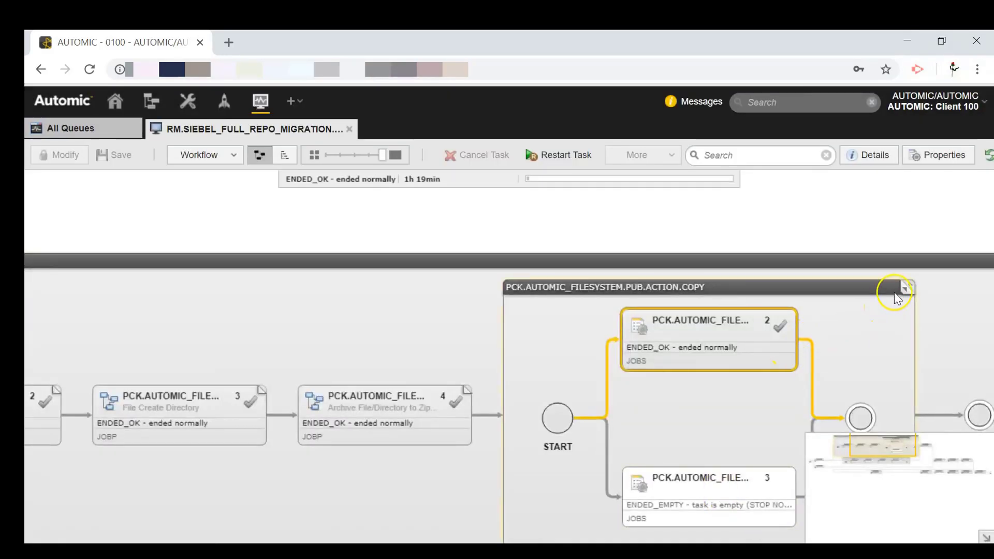
Collapse the COPY pack and pan across the export rows to ENABLE_WORKSPACE.
{"action": "left_click", "coordinate": [906, 288]}
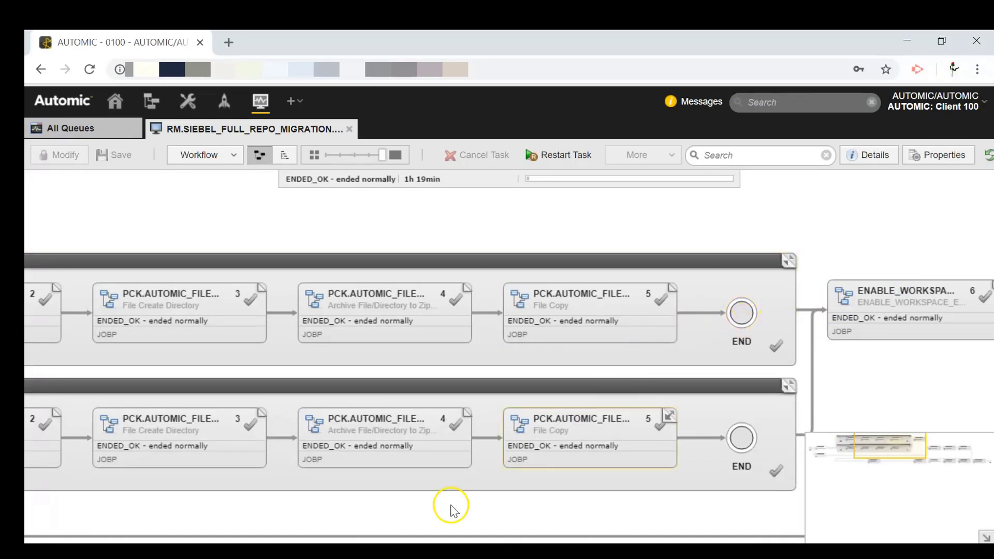
{"action": "left_click_drag", "start_coordinate": [372, 520], "coordinate": [657, 468]}
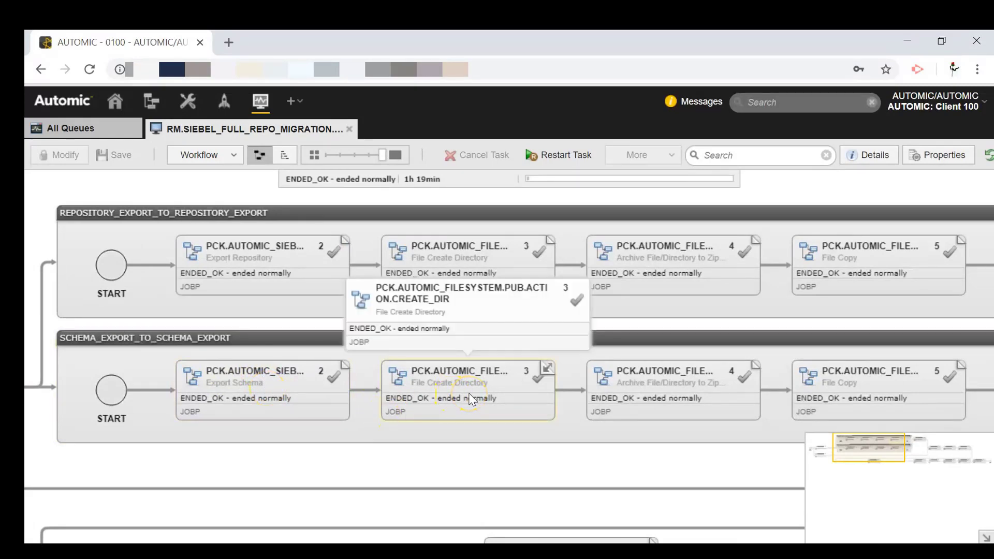
{"action": "left_click_drag", "start_coordinate": [571, 467], "coordinate": [394, 455]}
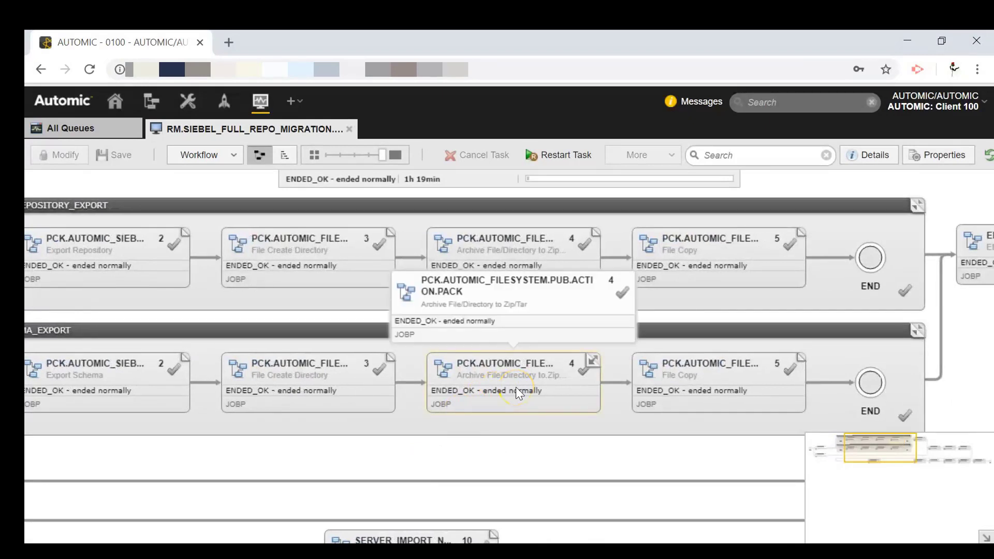
{"action": "left_click_drag", "start_coordinate": [692, 450], "coordinate": [595, 444]}
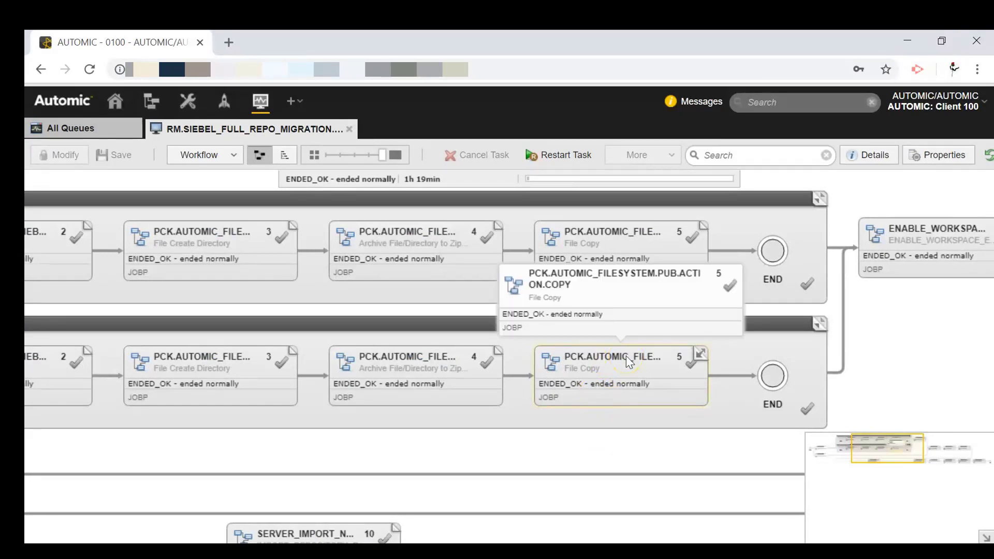
Collapse the schema and repository export groups, then pan to import tasks 7–9.
{"action": "left_click", "coordinate": [815, 326]}
{"action": "left_click", "coordinate": [748, 382]}
{"action": "left_click_drag", "start_coordinate": [749, 381], "coordinate": [450, 394]}
{"action": "left_click", "coordinate": [590, 266]}
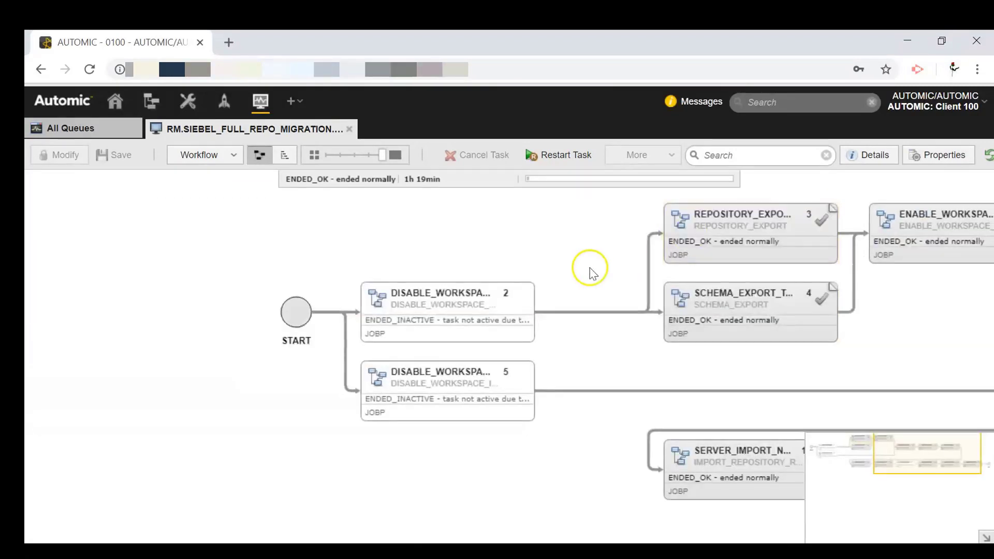
{"action": "left_click_drag", "start_coordinate": [567, 365], "coordinate": [228, 384]}
{"action": "left_click_drag", "start_coordinate": [540, 282], "coordinate": [252, 274]}
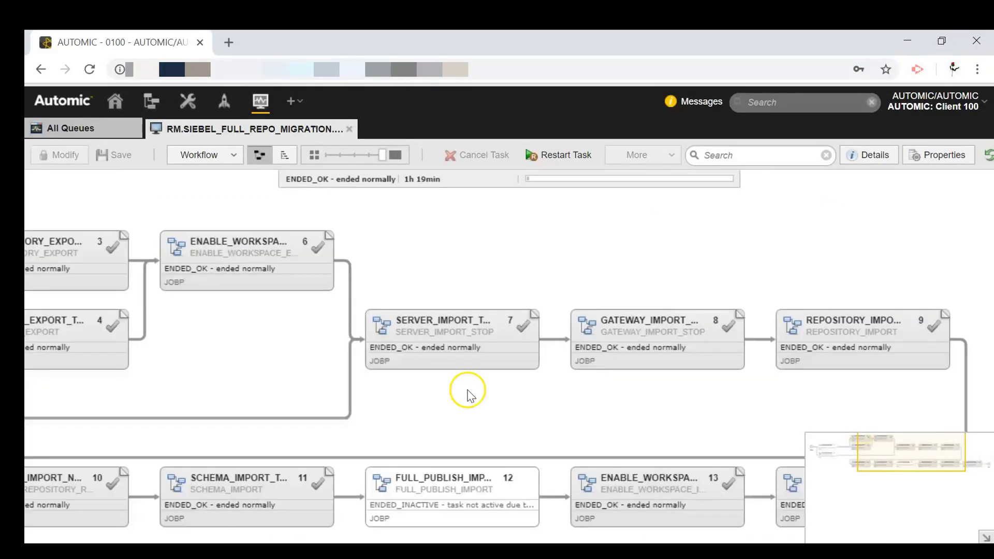
Expand SERVER_IMPORT task 7 and its Stop Siebel System PCK.AUTOMIC_SIEBEL.PUB.ACTION.STOP pack.
{"action": "left_click", "coordinate": [533, 319]}
{"action": "left_click", "coordinate": [597, 365]}
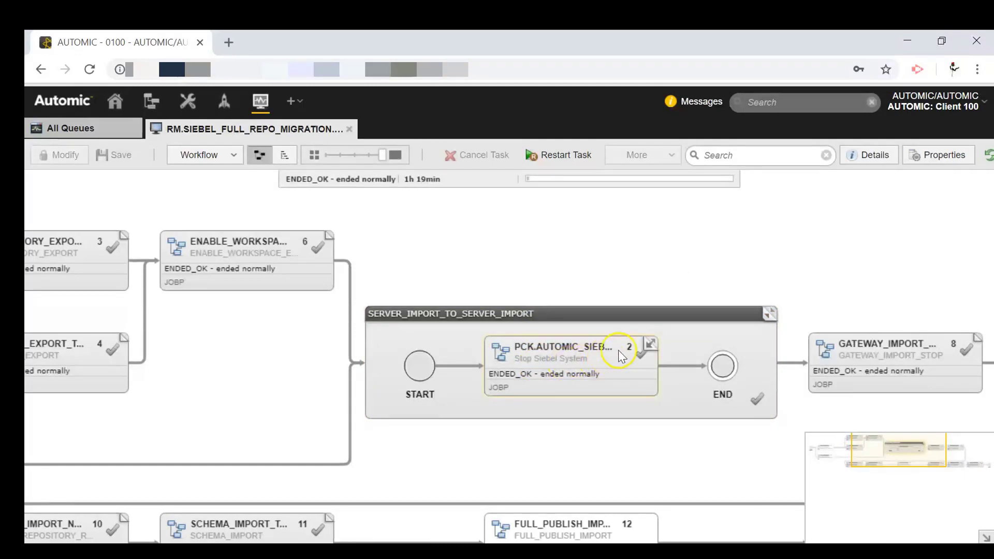
{"action": "left_click", "coordinate": [648, 343]}
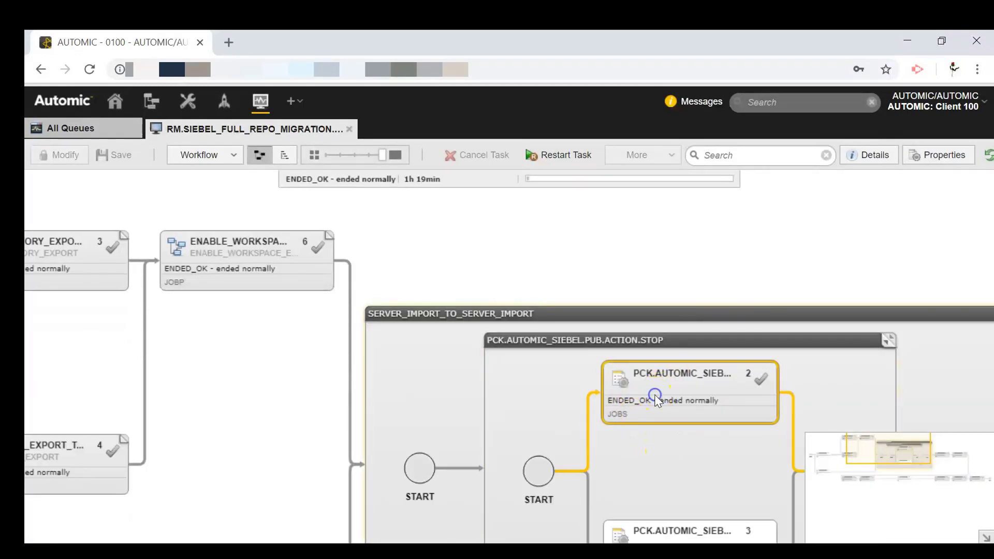
Open the stop job's report and highlight the siebsrvr_SBA_82_Siebel_svr1 service lines.
{"action": "right_click", "coordinate": [657, 395]}
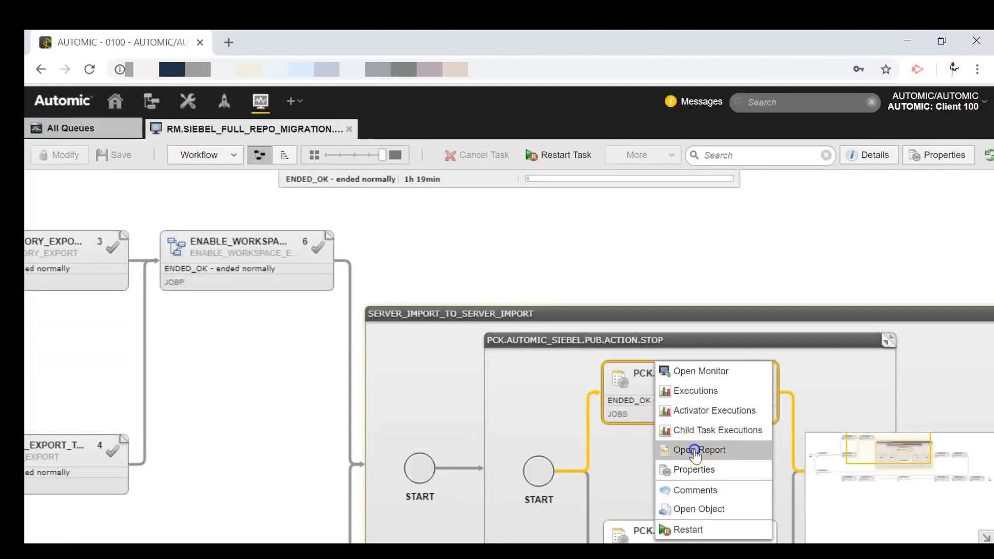
{"action": "left_click", "coordinate": [694, 454]}
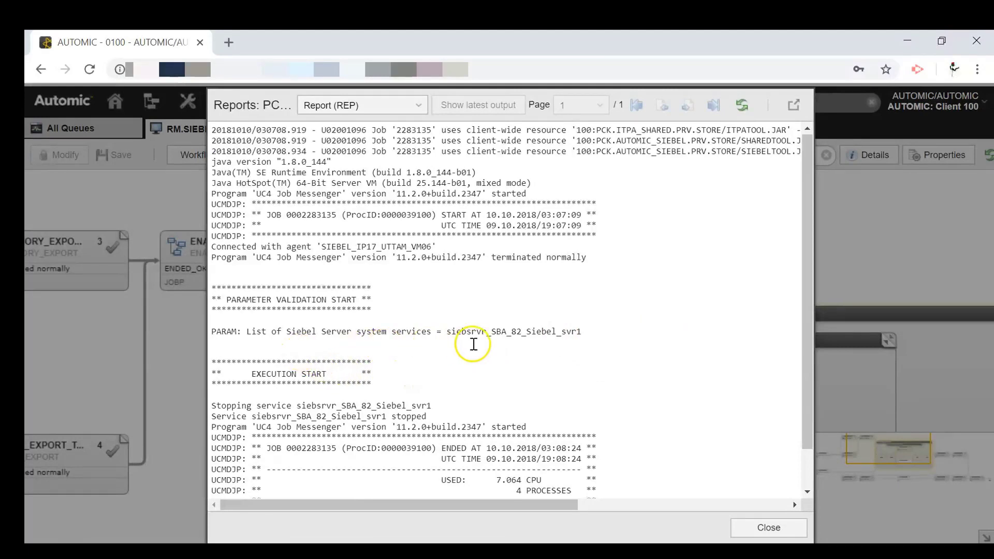
{"action": "left_click_drag", "start_coordinate": [588, 333], "coordinate": [447, 333]}
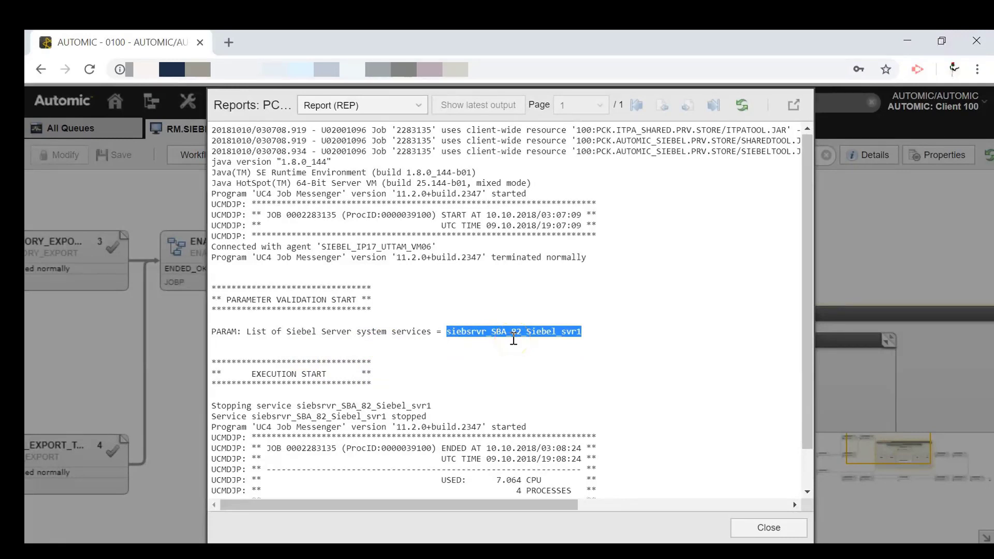
{"action": "left_click_drag", "start_coordinate": [247, 405], "coordinate": [435, 406]}
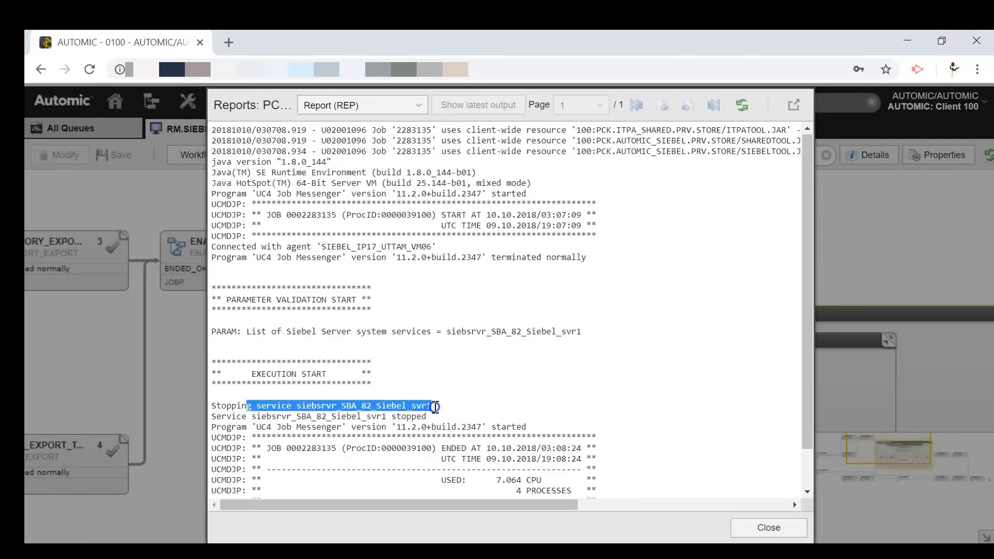